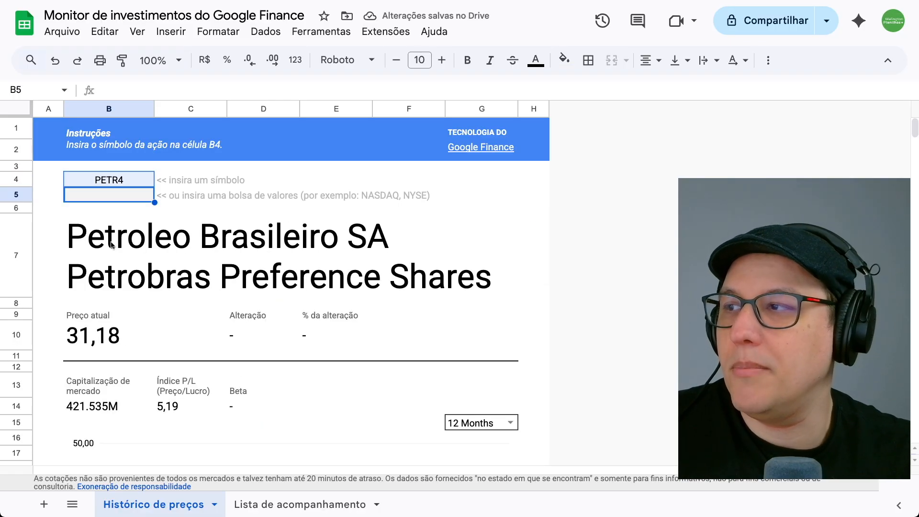
Set the price history period in cell G15 to 1 Month and review the daily quotes table
{"action": "scroll", "coordinate": [145, 249], "scroll_direction": "down", "scroll_amount": 3}
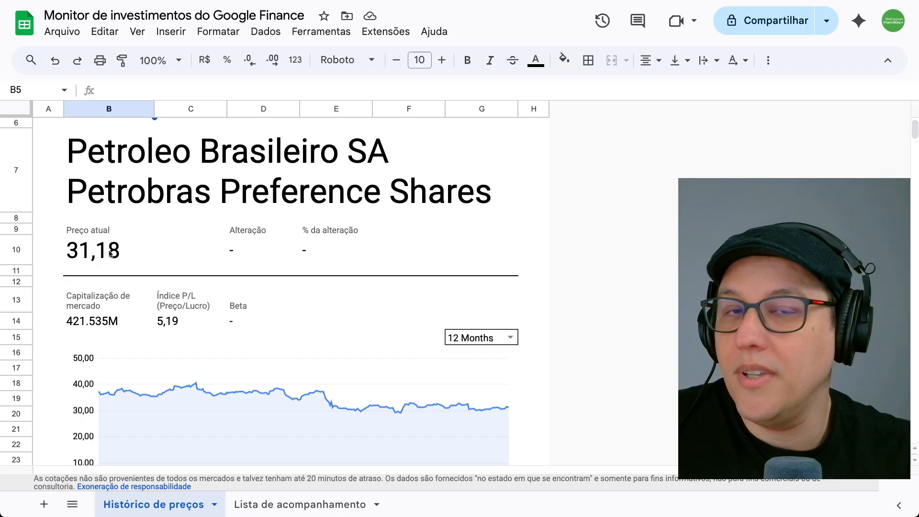
{"action": "scroll", "coordinate": [110, 253], "scroll_direction": "down", "scroll_amount": 3}
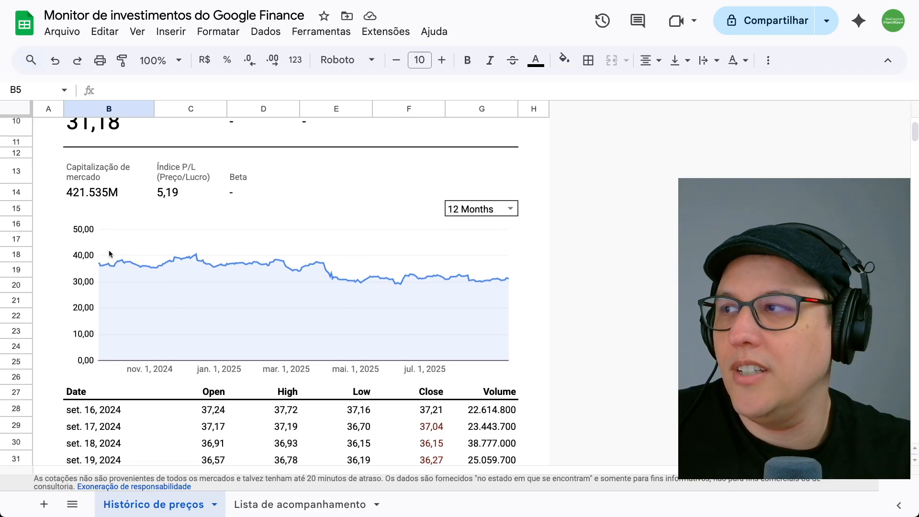
{"action": "scroll", "coordinate": [110, 254], "scroll_direction": "down", "scroll_amount": 1}
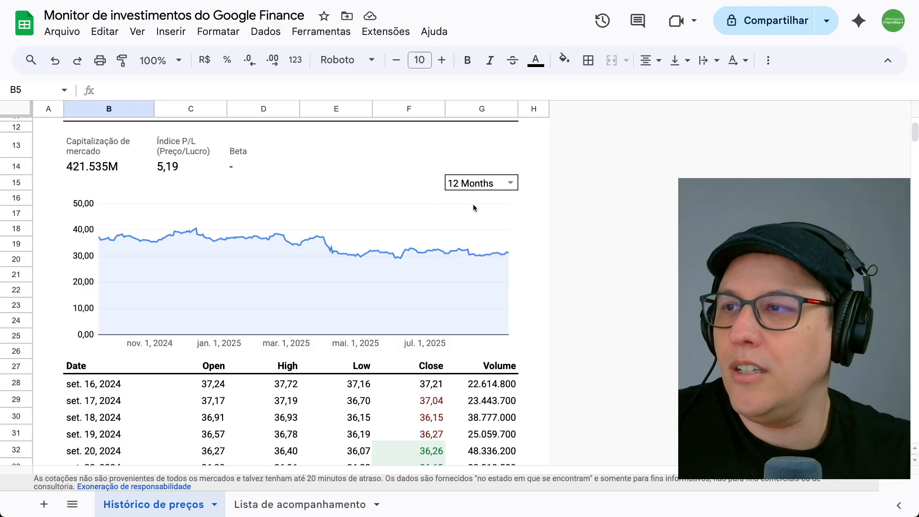
{"action": "left_click", "coordinate": [505, 185]}
{"action": "left_click", "coordinate": [507, 185]}
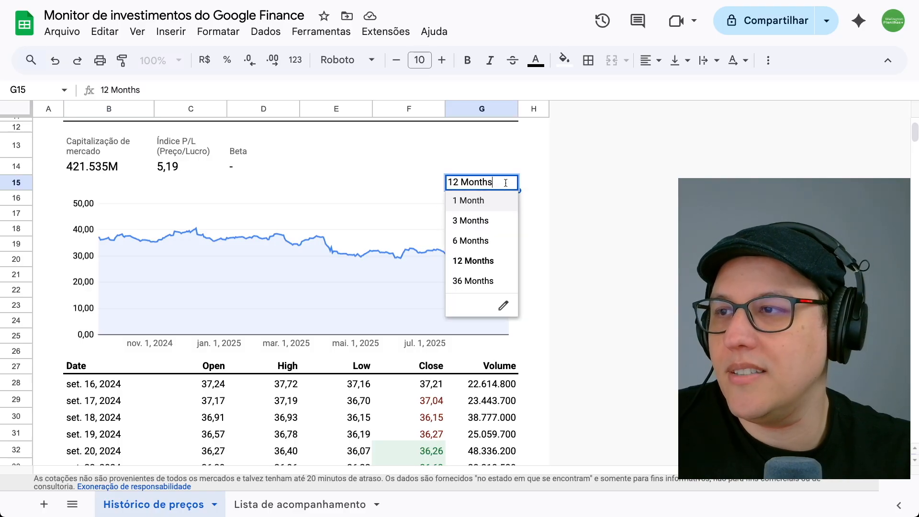
{"action": "left_click", "coordinate": [482, 199]}
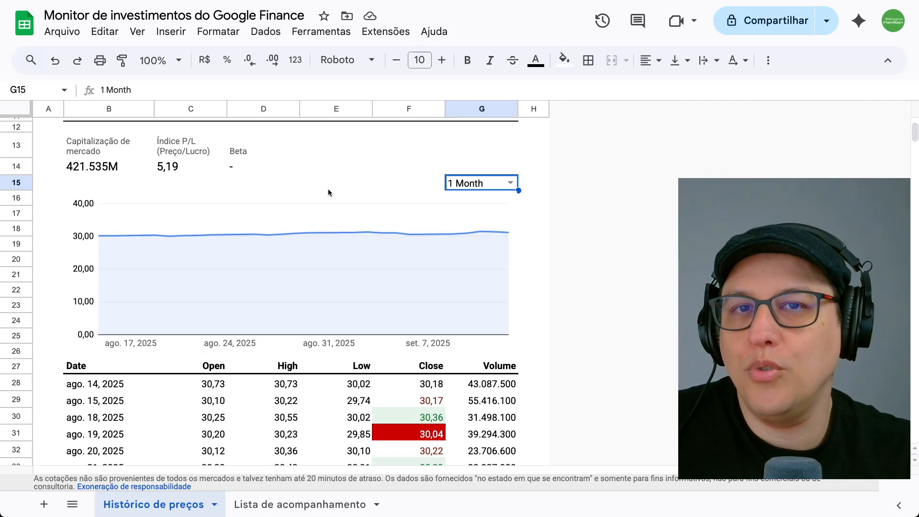
{"action": "scroll", "coordinate": [328, 189], "scroll_direction": "down", "scroll_amount": 1}
{"action": "scroll", "coordinate": [433, 188], "scroll_direction": "down", "scroll_amount": 3}
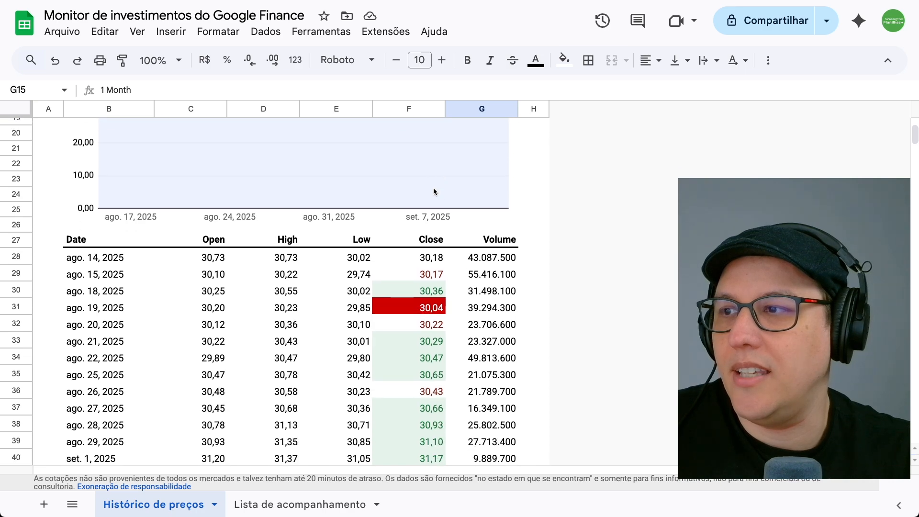
{"action": "scroll", "coordinate": [434, 191], "scroll_direction": "down", "scroll_amount": 3}
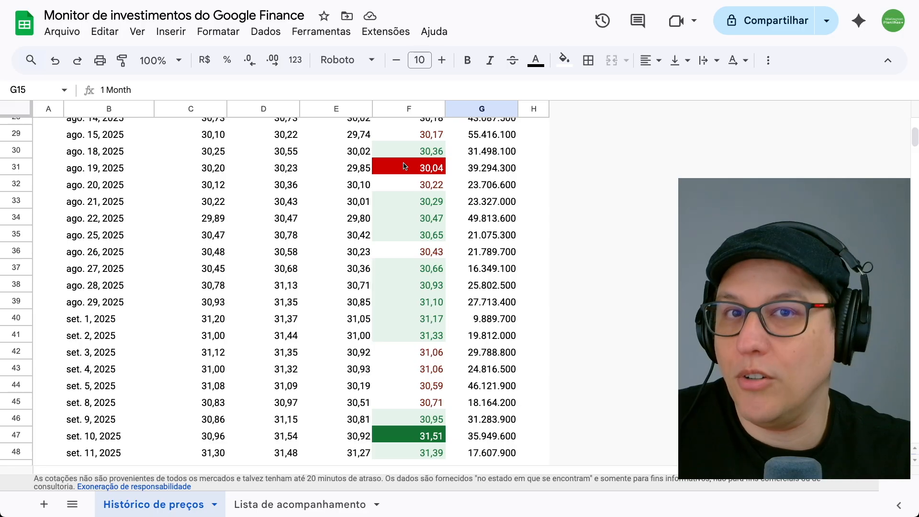
{"action": "scroll", "coordinate": [405, 167], "scroll_direction": "up", "scroll_amount": 10}
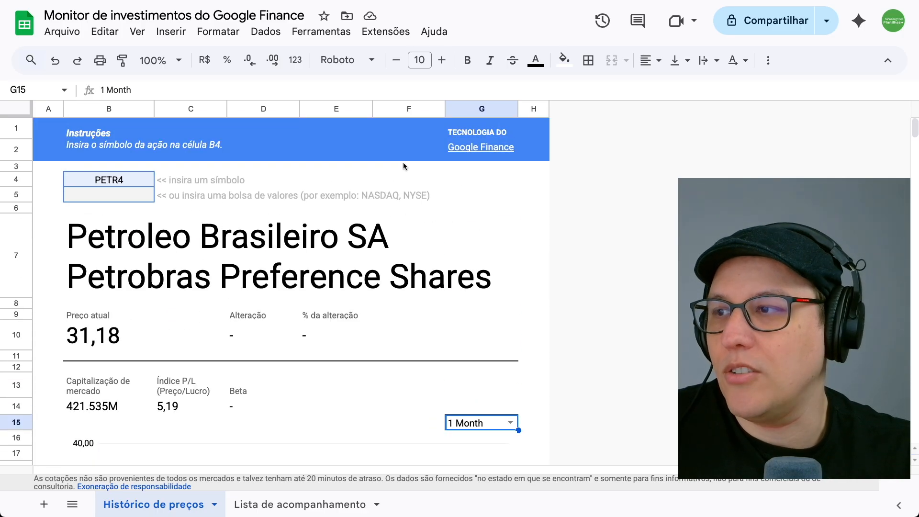
In the Lista de acompanhamento sheet, add PETR4 in row 10 with 10 shares and check the portfolio's total current value
{"action": "left_click", "coordinate": [288, 504]}
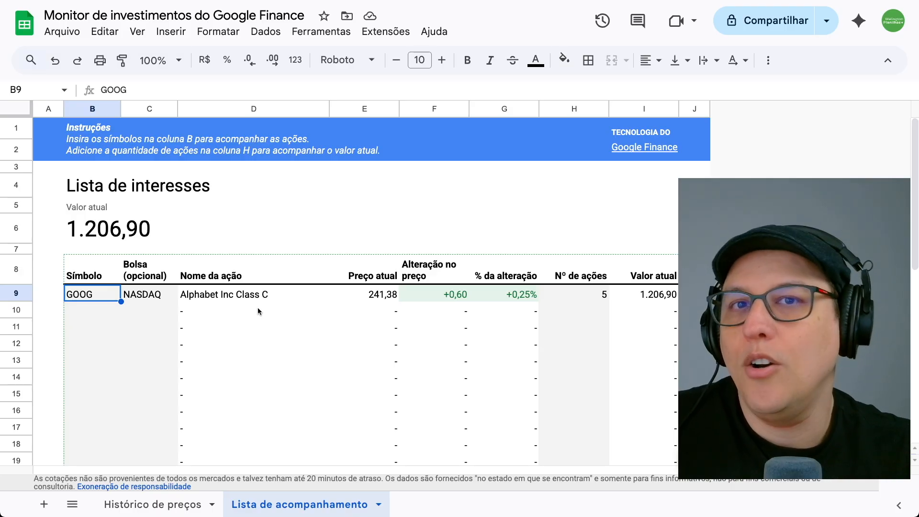
{"action": "left_click", "coordinate": [81, 307]}
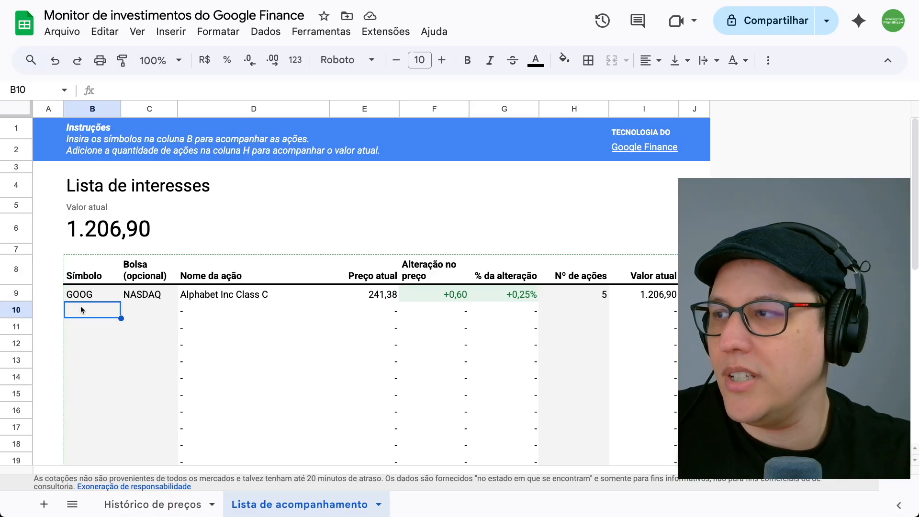
{"action": "type", "text": "PETR4"}
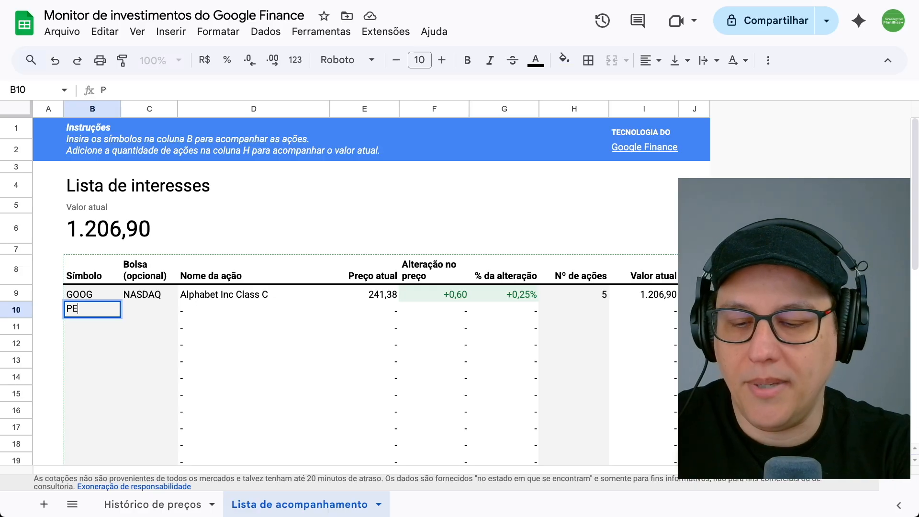
{"action": "key", "text": "Right"}
{"action": "key", "text": "Right"}
{"action": "key", "text": "Right"}
{"action": "key", "text": "Right"}
{"action": "key", "text": "Right"}
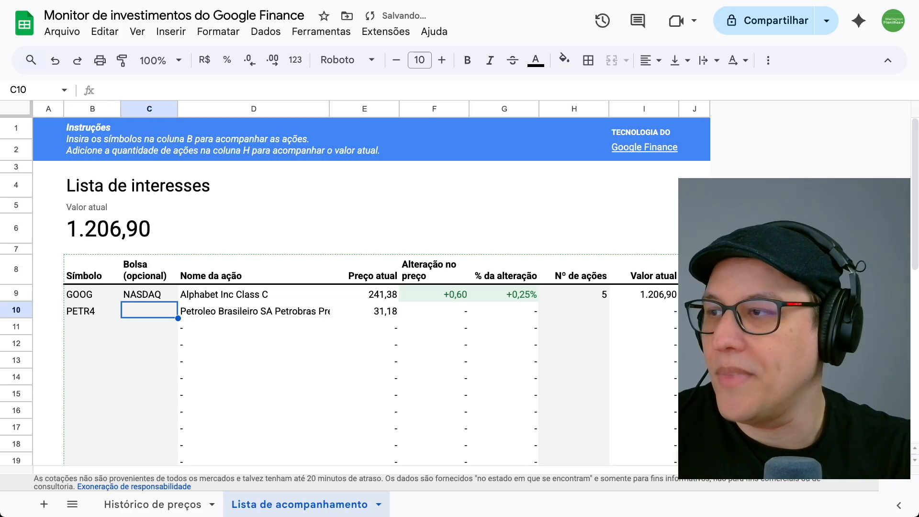
{"action": "key", "text": "Right"}
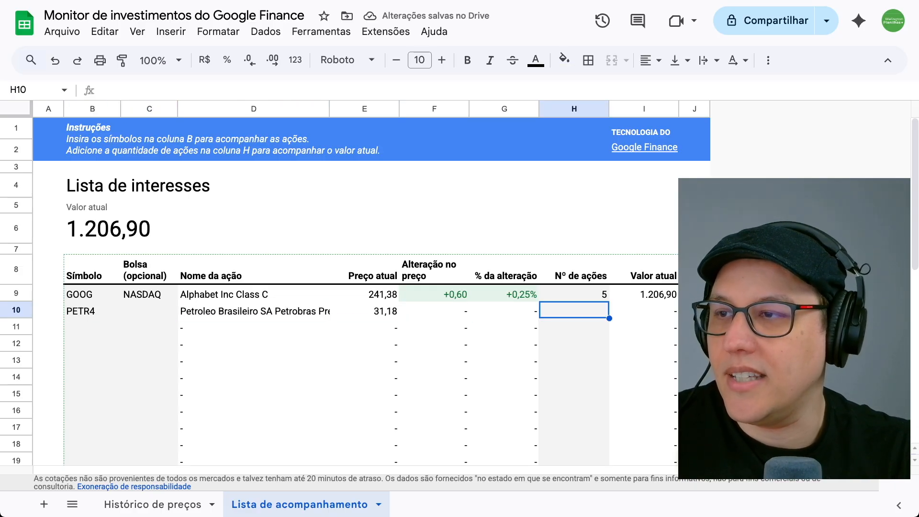
{"action": "type", "text": "10"}
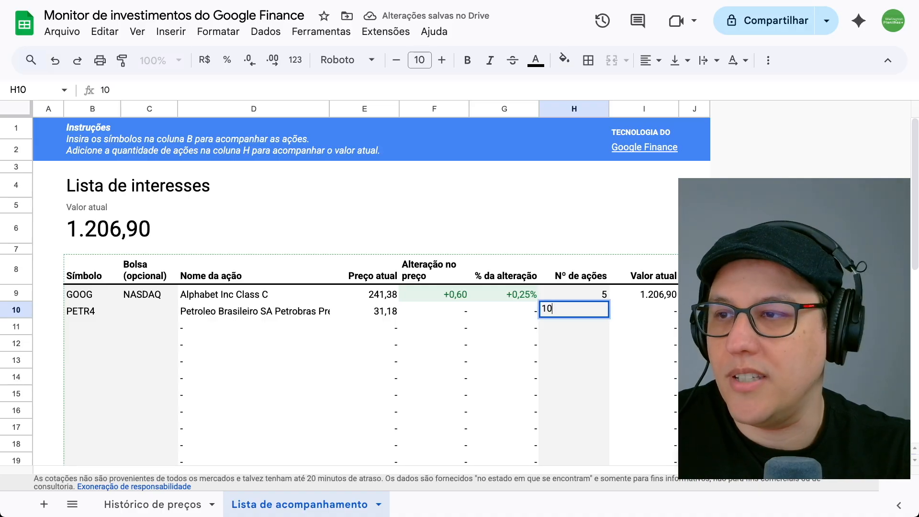
{"action": "key", "text": "Right"}
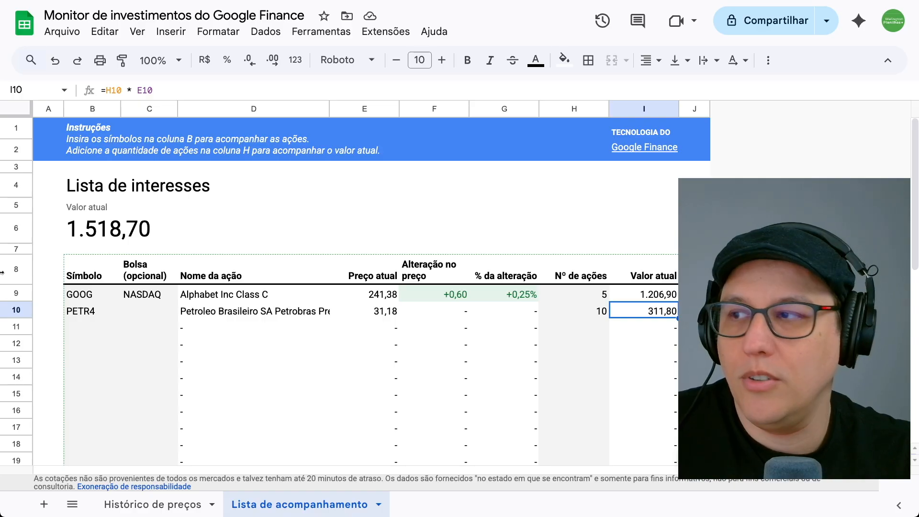
{"action": "left_click", "coordinate": [122, 233]}
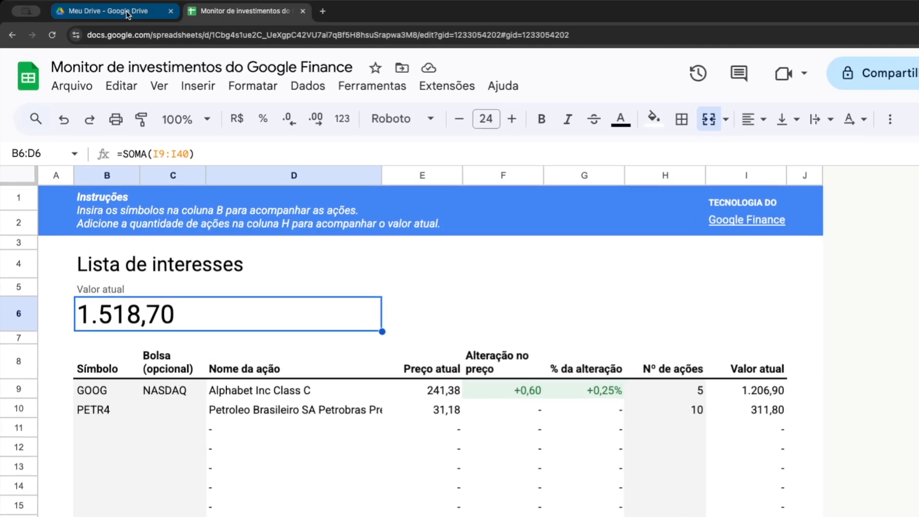
Switch to Google Drive and start a new Google Sheets file based on a template
{"action": "left_click", "coordinate": [127, 14]}
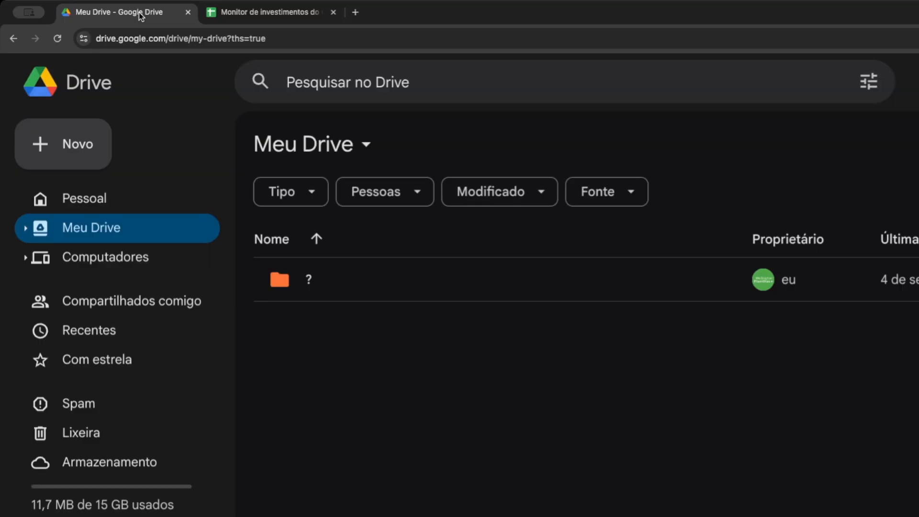
{"action": "left_click", "coordinate": [79, 148]}
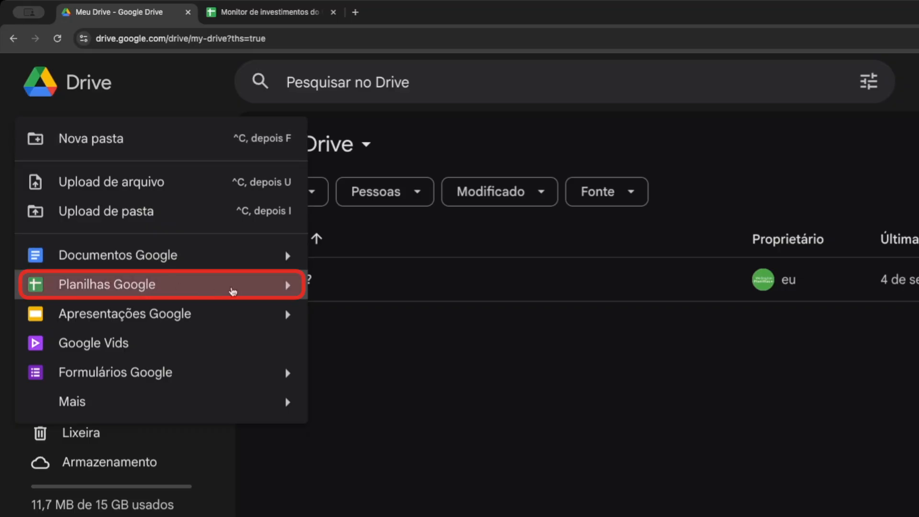
{"action": "mouse_move", "coordinate": [279, 291]}
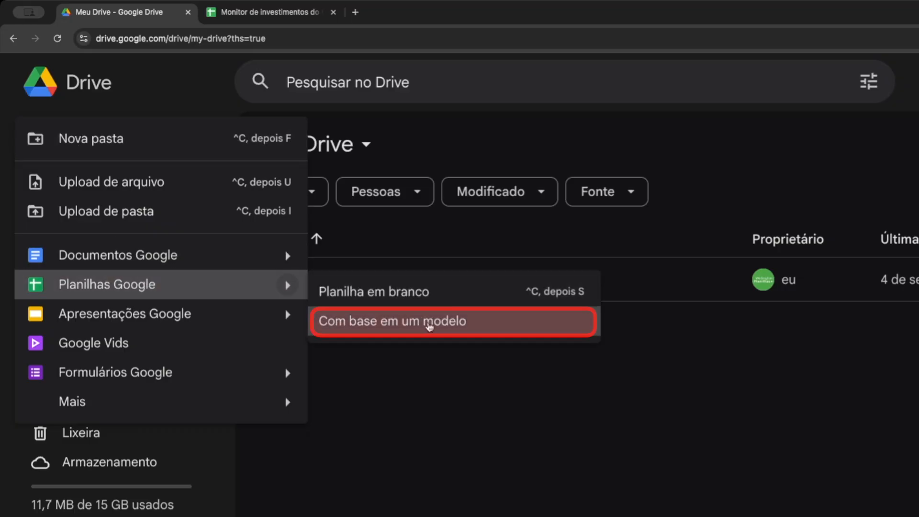
{"action": "left_click", "coordinate": [463, 327]}
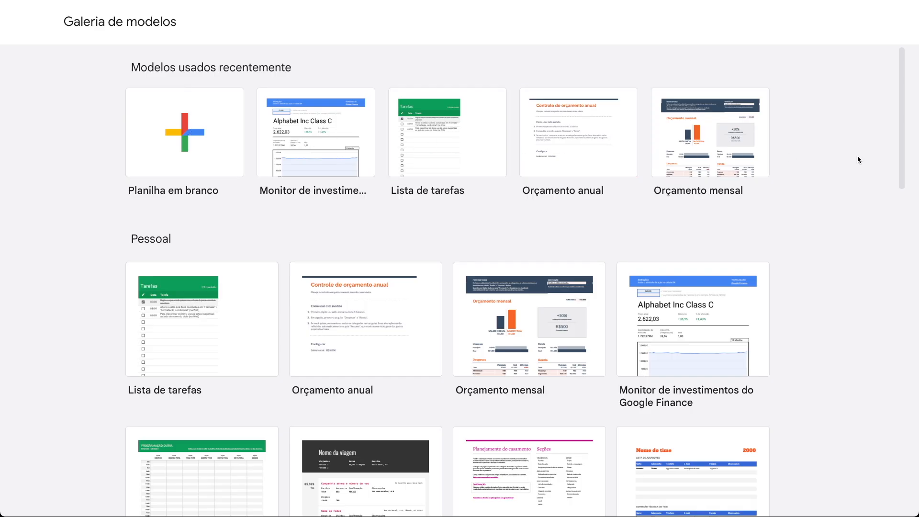
Browse the template gallery and create a spreadsheet from the Monitor de investimentos do Google Finance template
{"action": "scroll", "coordinate": [857, 156], "scroll_direction": "down", "scroll_amount": 2}
{"action": "scroll", "coordinate": [857, 156], "scroll_direction": "down", "scroll_amount": 7}
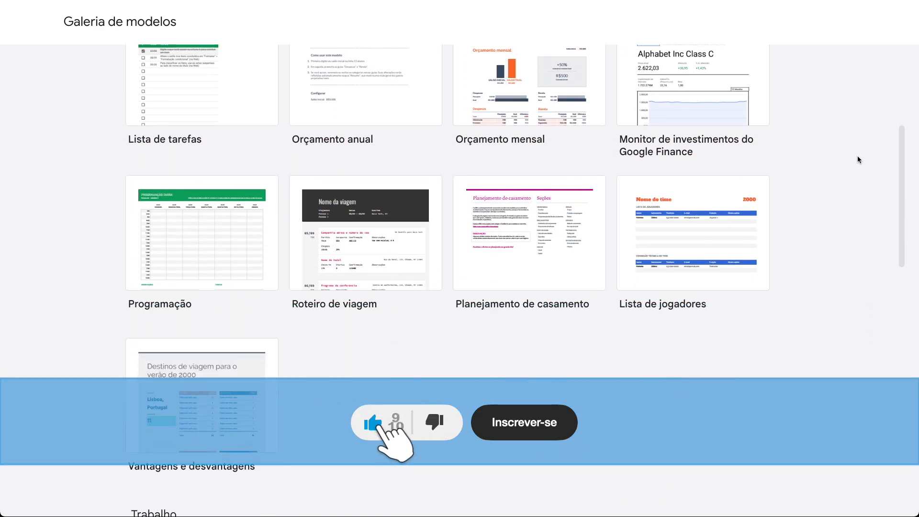
{"action": "scroll", "coordinate": [857, 160], "scroll_direction": "down", "scroll_amount": 6}
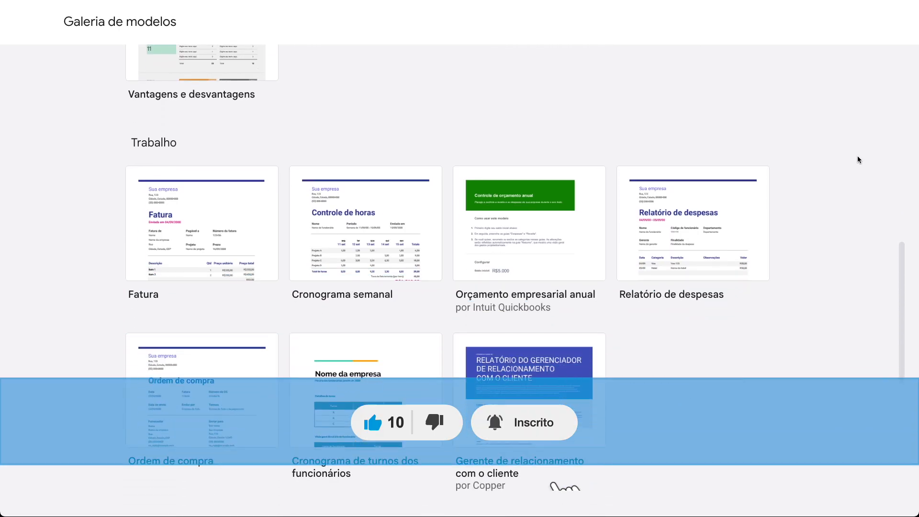
{"action": "scroll", "coordinate": [858, 159], "scroll_direction": "down", "scroll_amount": 4}
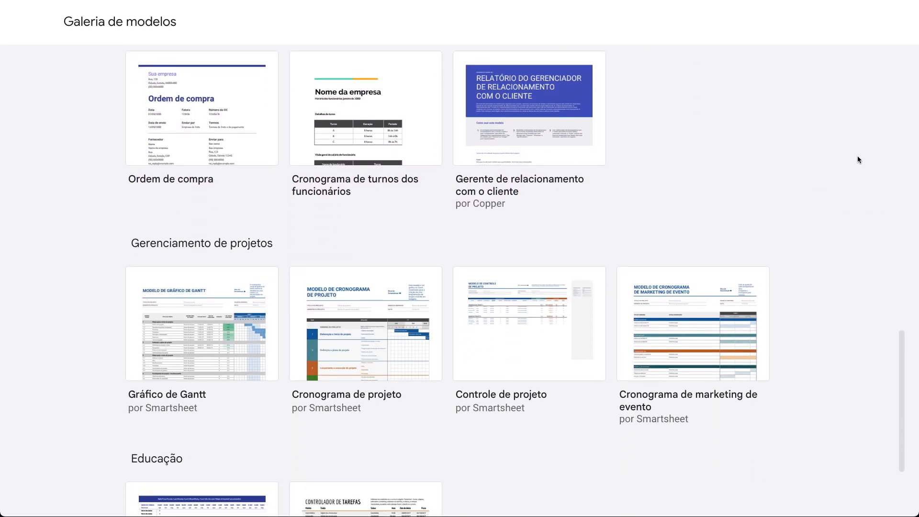
{"action": "scroll", "coordinate": [857, 158], "scroll_direction": "down", "scroll_amount": 2}
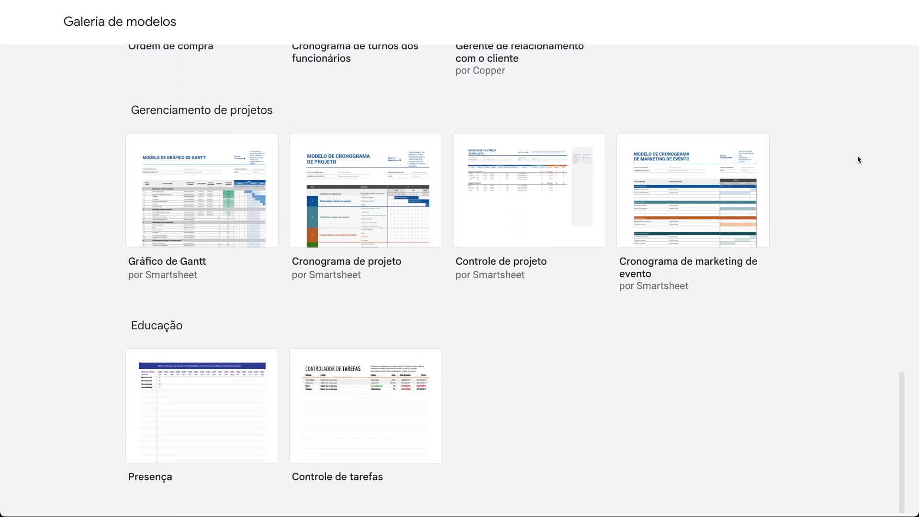
{"action": "scroll", "coordinate": [858, 158], "scroll_direction": "up", "scroll_amount": 15}
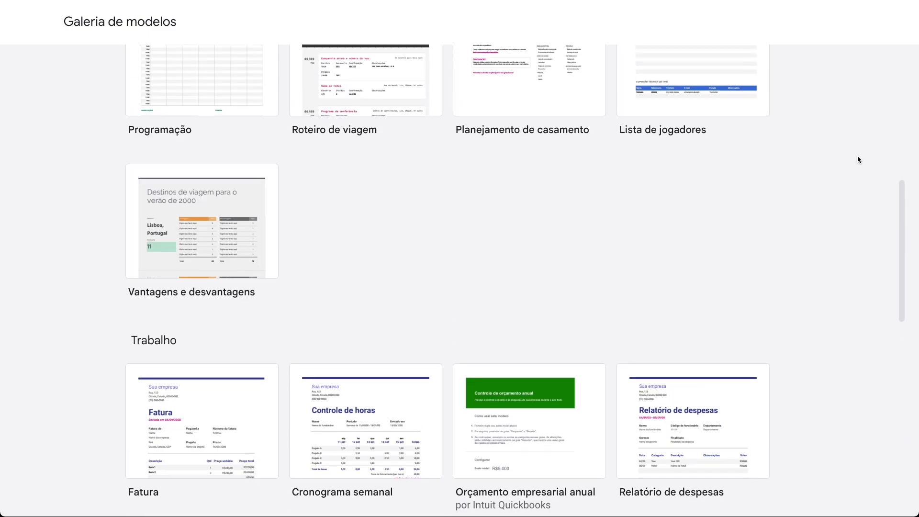
{"action": "scroll", "coordinate": [857, 156], "scroll_direction": "up", "scroll_amount": 7}
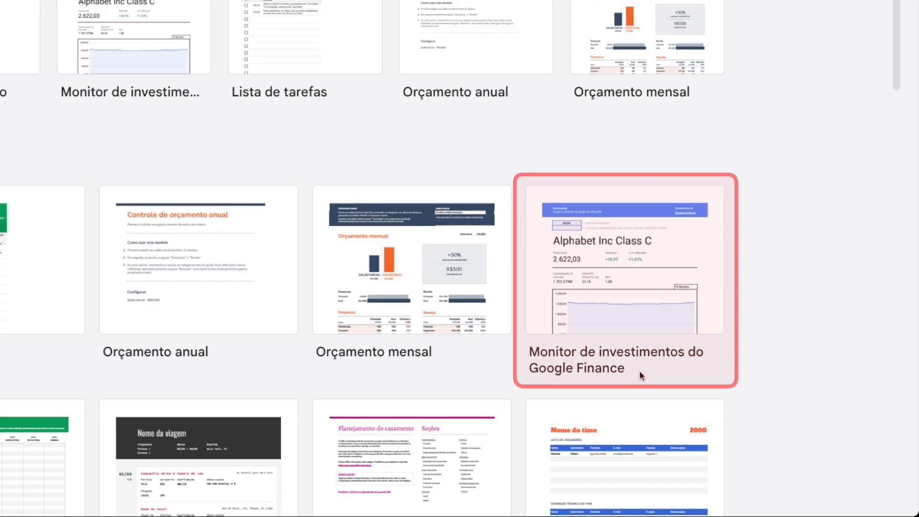
{"action": "left_click", "coordinate": [626, 279]}
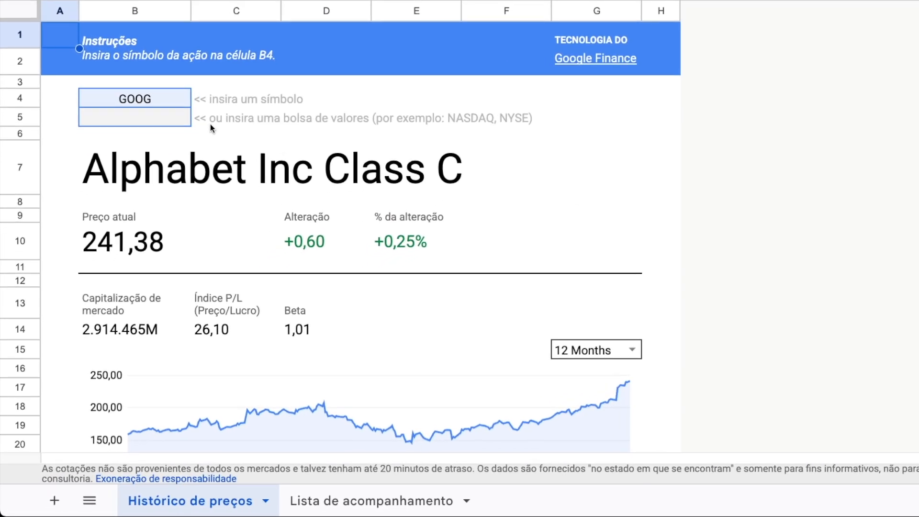
Set the stock symbol in cell B4 of the Histórico de preços sheet to BBAS3
{"action": "left_click", "coordinate": [154, 98]}
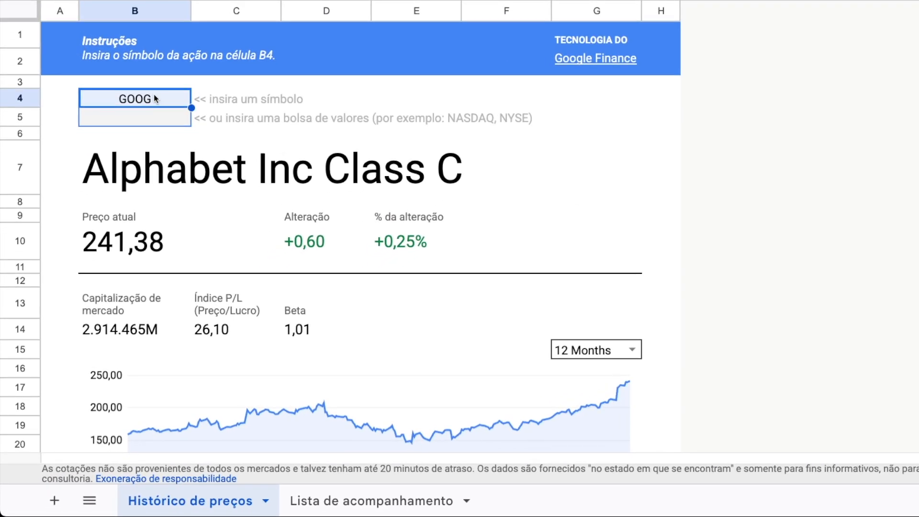
{"action": "type", "text": "BBA"}
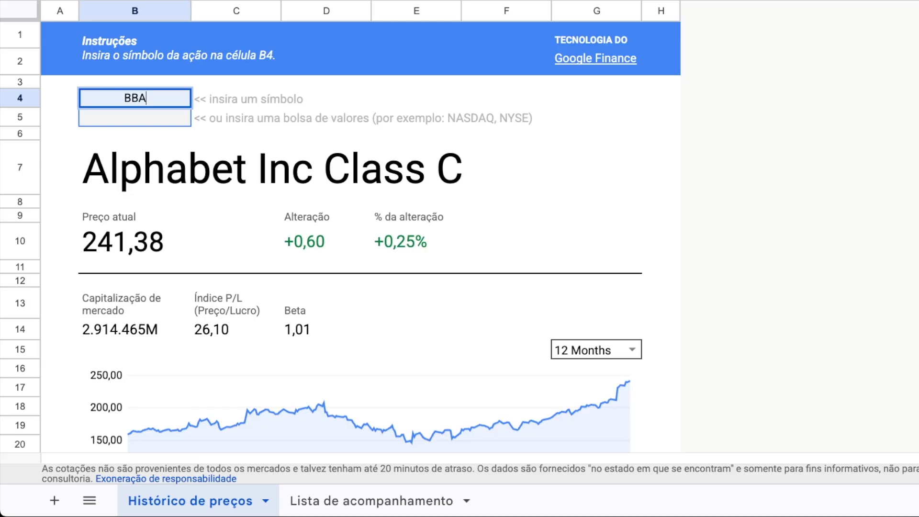
{"action": "type", "text": "S3"}
{"action": "key", "text": "Return"}
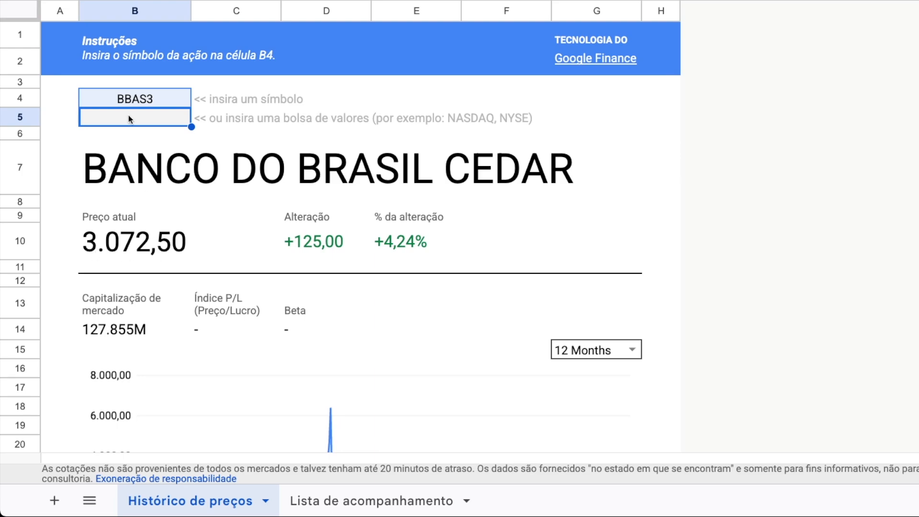
Enter BVMF as the stock exchange in cell B5 and review the updated price chart and history table
{"action": "type", "text": "BVMF"}
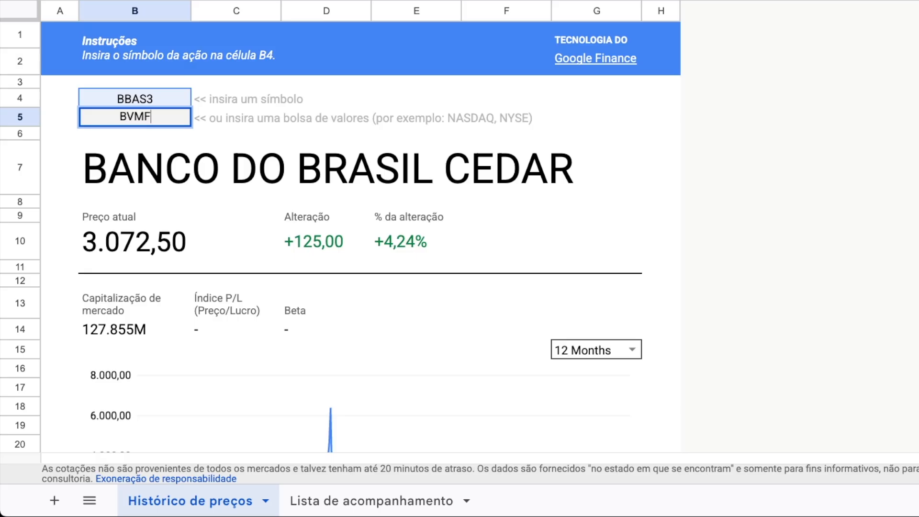
{"action": "key", "text": "Return"}
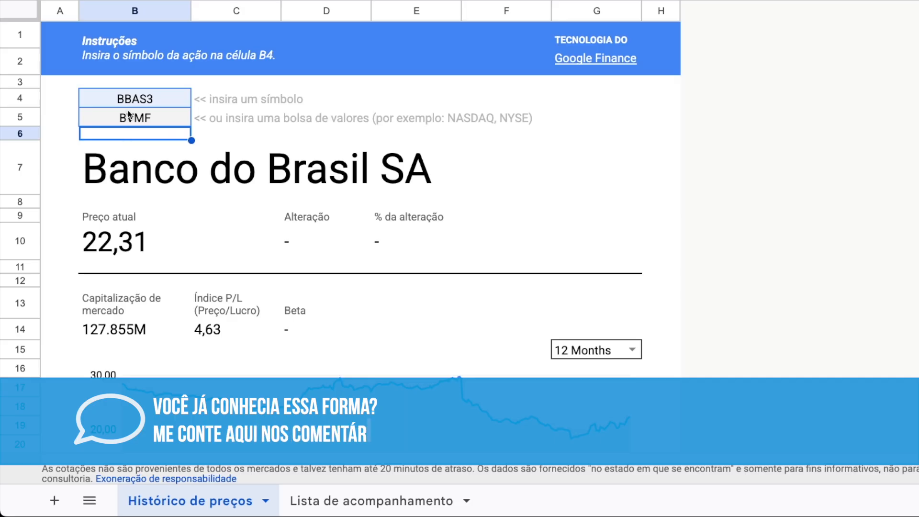
{"action": "left_click", "coordinate": [148, 120]}
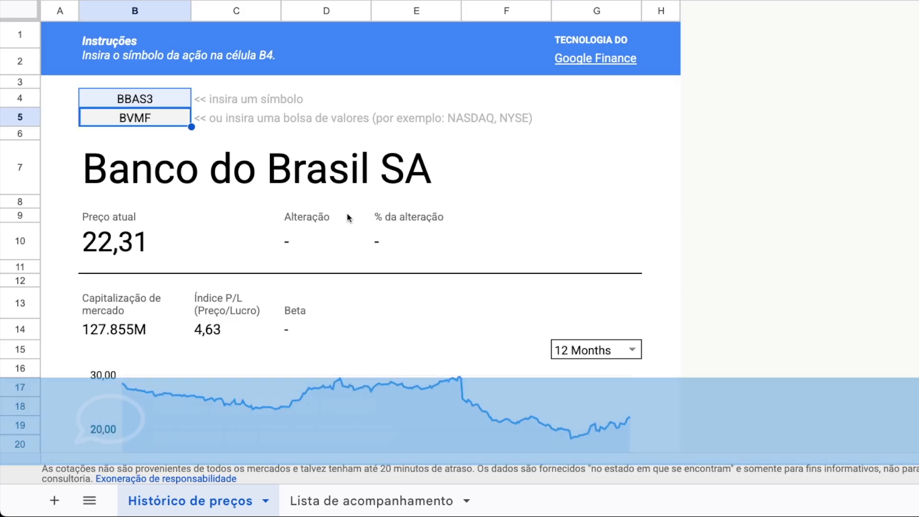
{"action": "scroll", "coordinate": [347, 214], "scroll_direction": "down", "scroll_amount": 4}
{"action": "scroll", "coordinate": [348, 215], "scroll_direction": "down", "scroll_amount": 6}
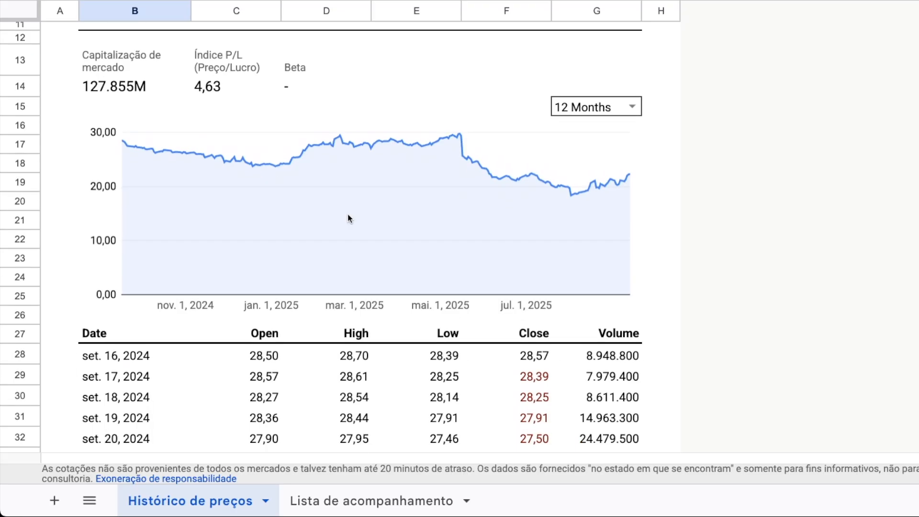
{"action": "scroll", "coordinate": [347, 218], "scroll_direction": "up", "scroll_amount": 10}
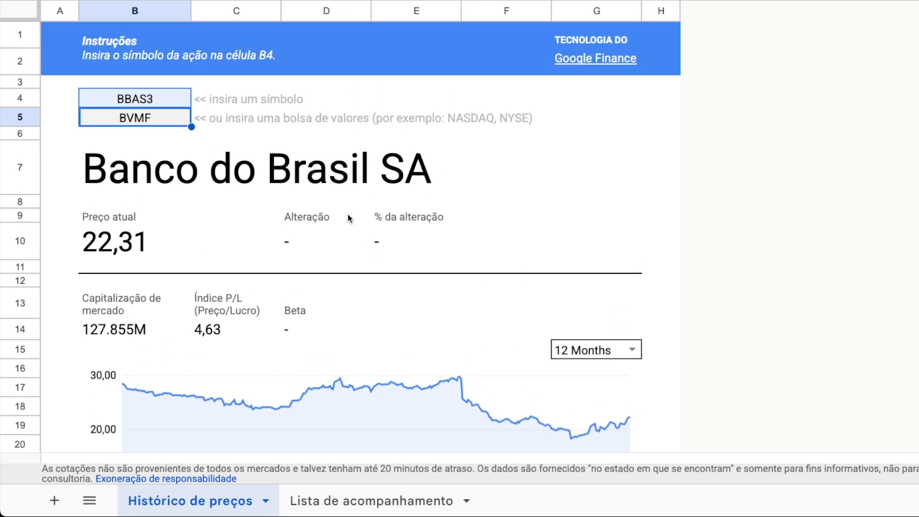
In row 9 of the Lista de acompanhamento sheet, set the symbol to BBAS3 and the exchange to BVMF
{"action": "left_click", "coordinate": [335, 501]}
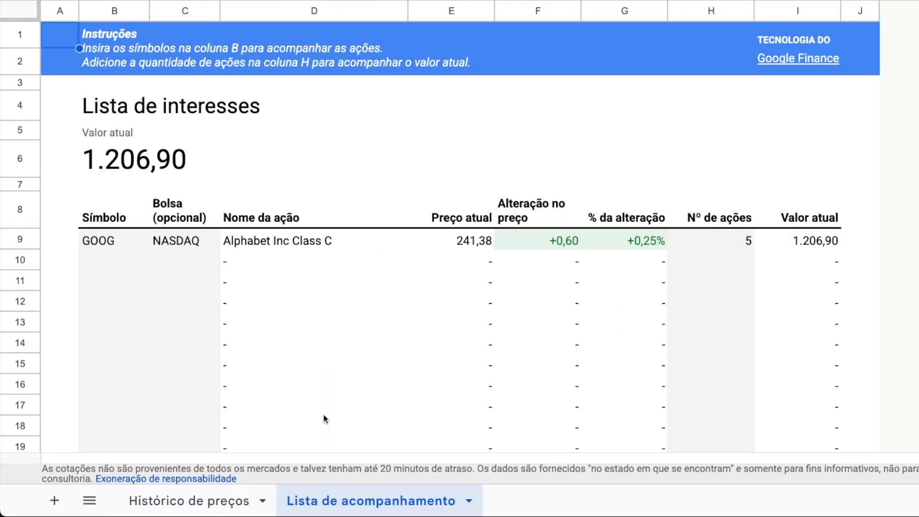
{"action": "left_click", "coordinate": [119, 261]}
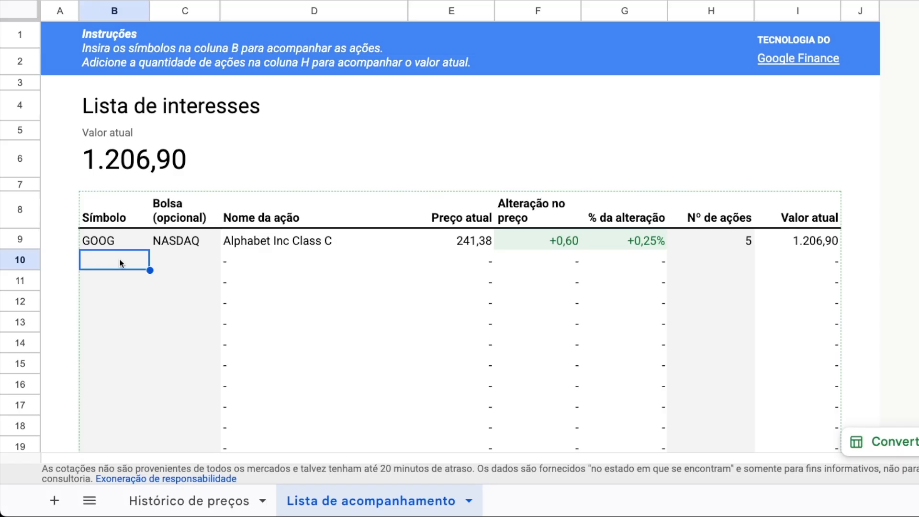
{"action": "left_click", "coordinate": [112, 240]}
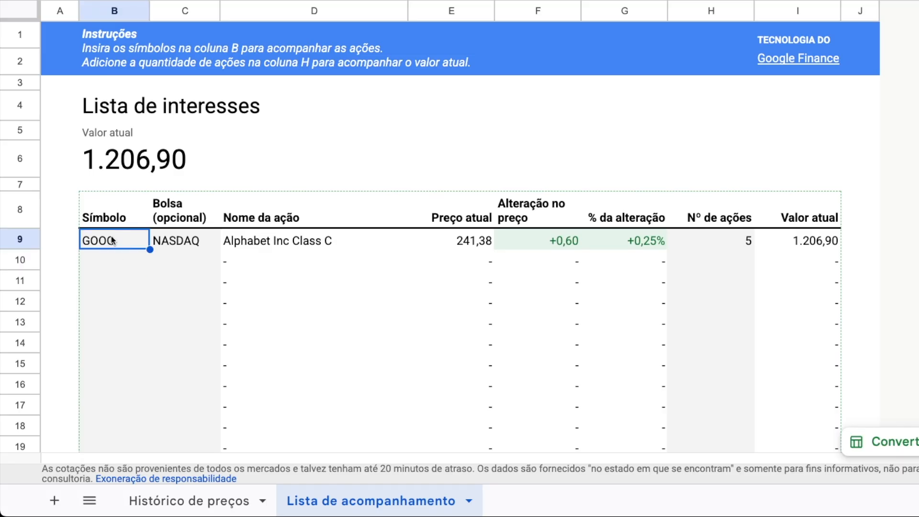
{"action": "type", "text": "BBAS3"}
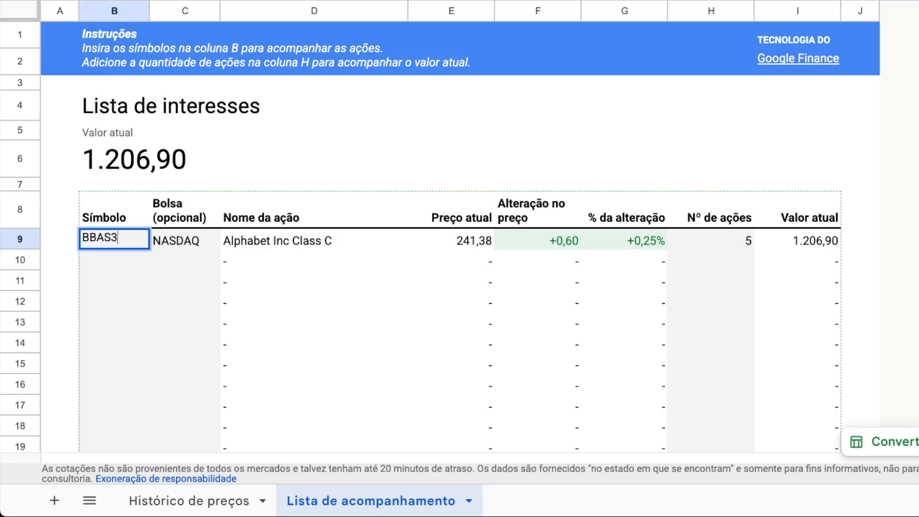
{"action": "key", "text": "Return"}
{"action": "left_click", "coordinate": [176, 240]}
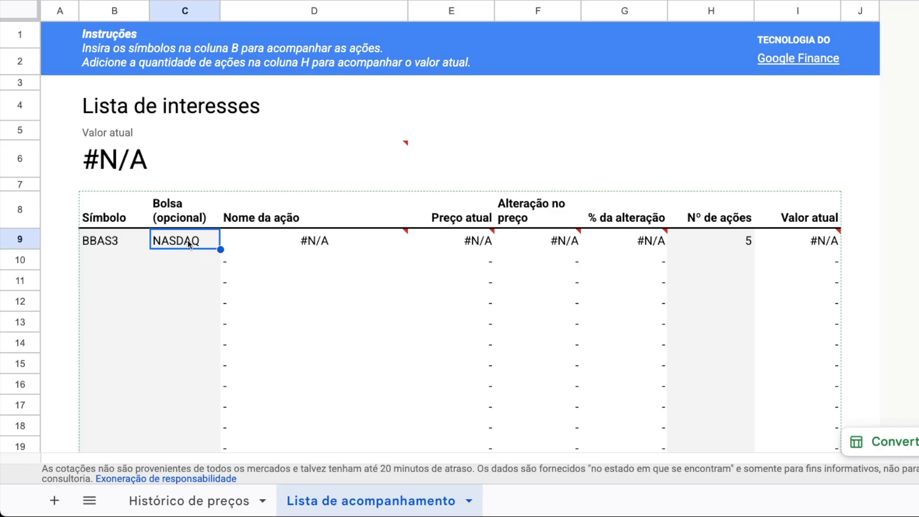
{"action": "type", "text": "BVMF"}
{"action": "key", "text": "Return"}
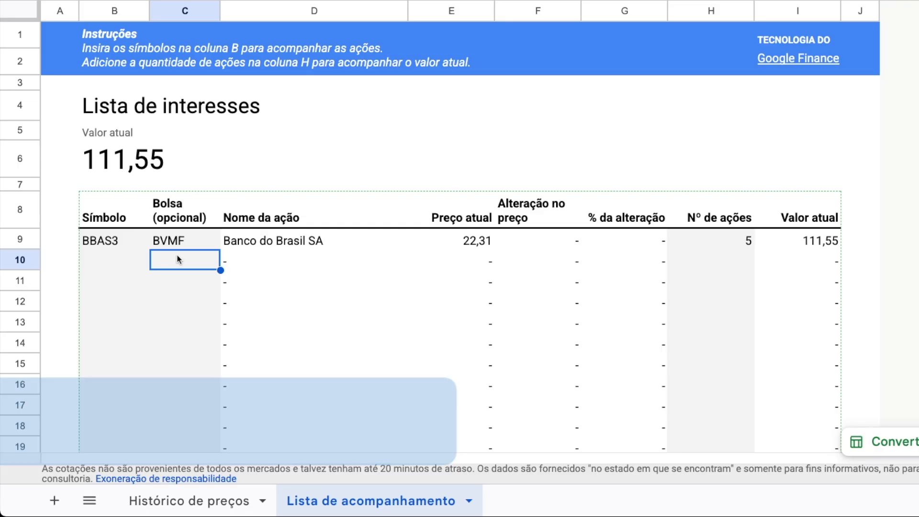
Add a second stock in row 10 of the watchlist with symbol PETR4 and exchange BVMF
{"action": "left_click", "coordinate": [128, 259]}
{"action": "type", "text": "PETR4"}
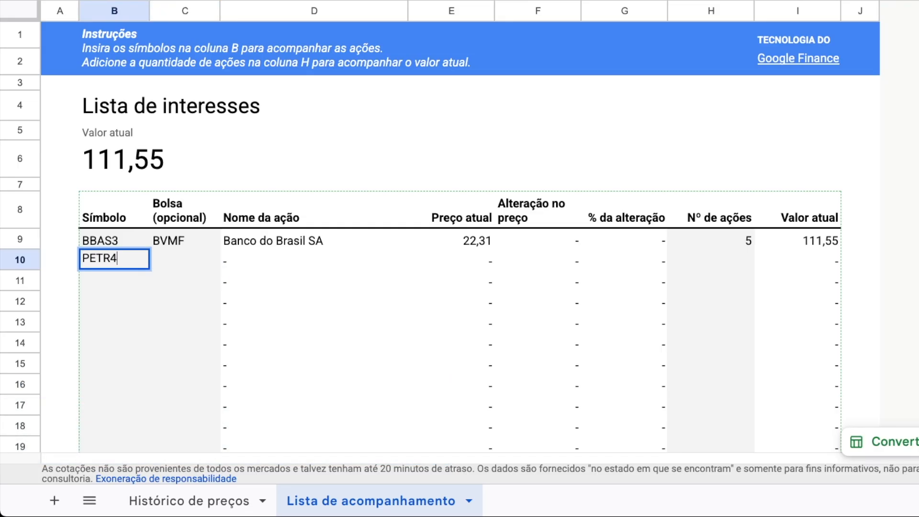
{"action": "key", "text": "Tab"}
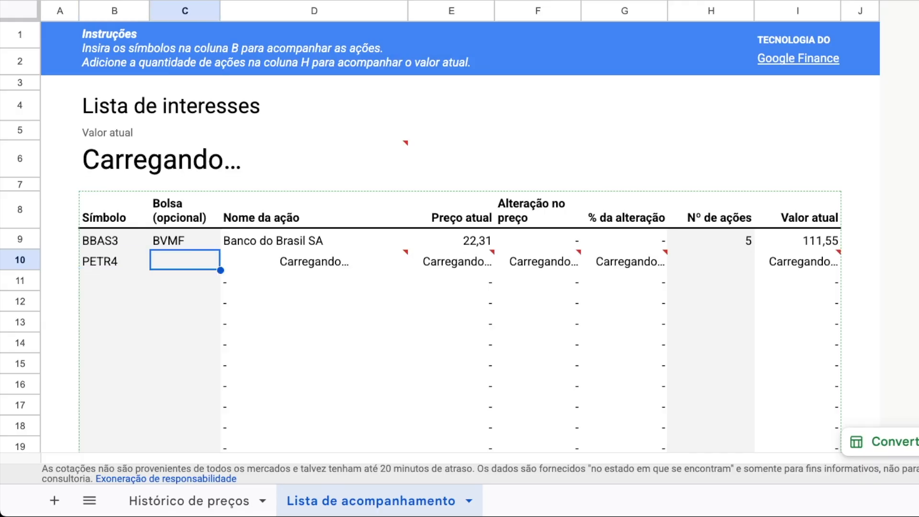
{"action": "type", "text": "BVMF"}
{"action": "key", "text": "Tab"}
Set the number of shares in column H to 100 for both BBAS3 and PETR4
{"action": "key", "text": "Tab"}
{"action": "key", "text": "Tab"}
{"action": "key", "text": "Tab"}
{"action": "key", "text": "Tab"}
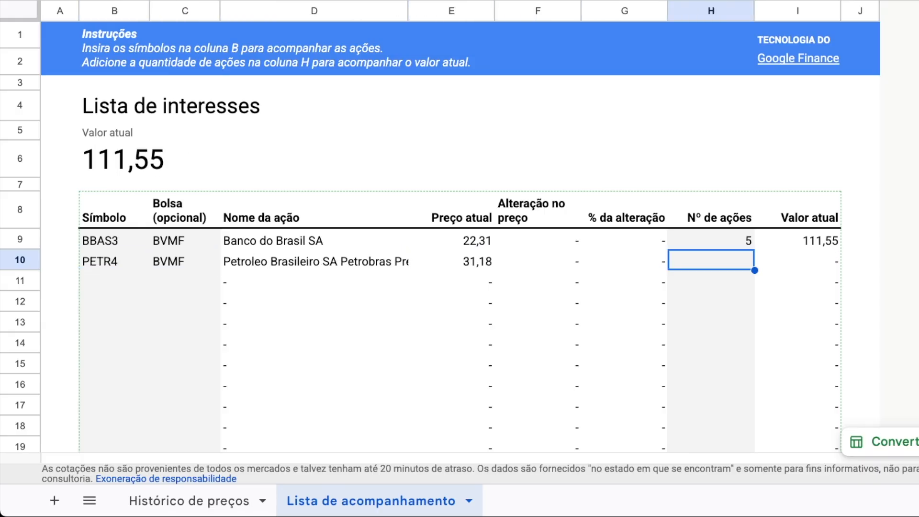
{"action": "key", "text": "Up"}
{"action": "type", "text": "100"}
{"action": "key", "text": "Return"}
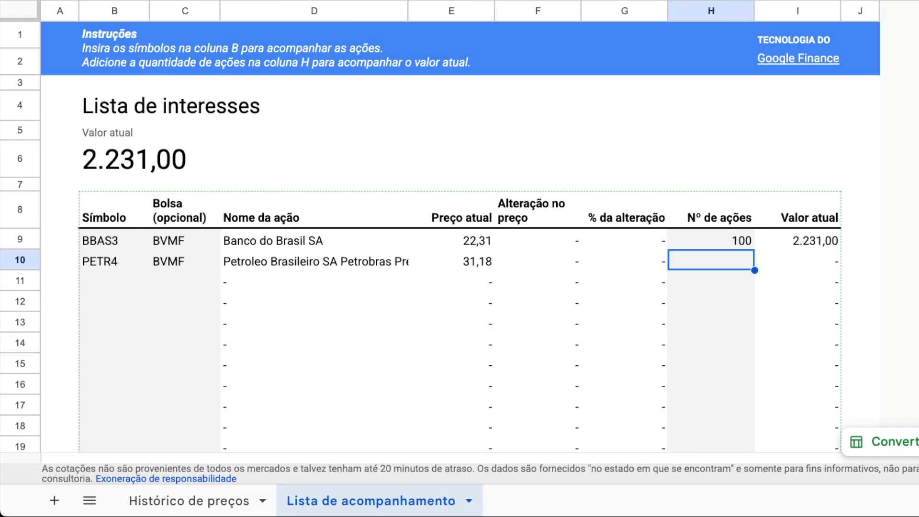
{"action": "type", "text": "100"}
{"action": "key", "text": "Return"}
{"action": "key", "text": "Down"}
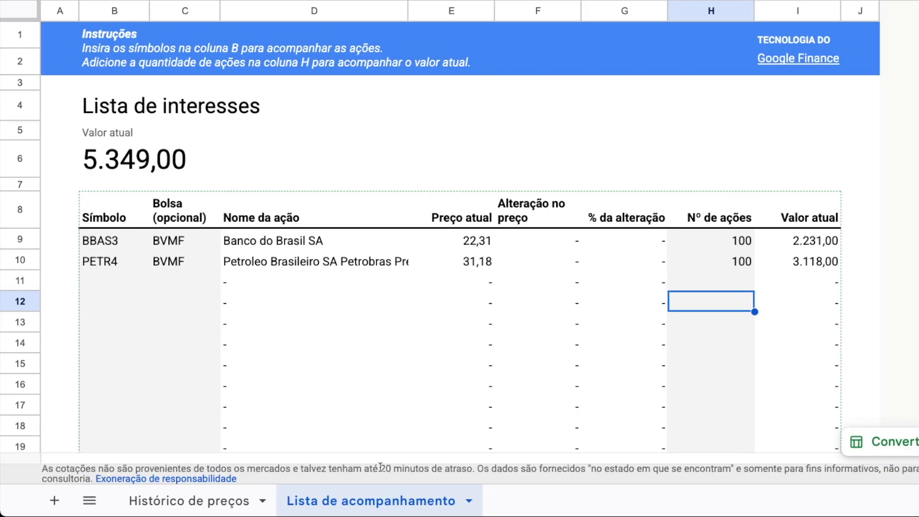
Highlight "20 minutos de atraso" in the quote disclaimer and inspect the current price formula in cell B10 of Histórico de preços
{"action": "left_click_drag", "start_coordinate": [382, 467], "coordinate": [474, 469]}
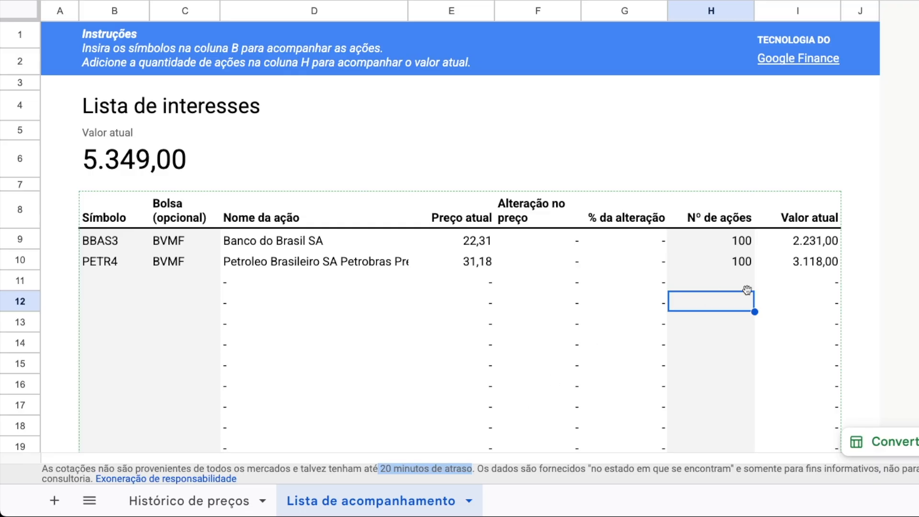
{"action": "left_click", "coordinate": [772, 268]}
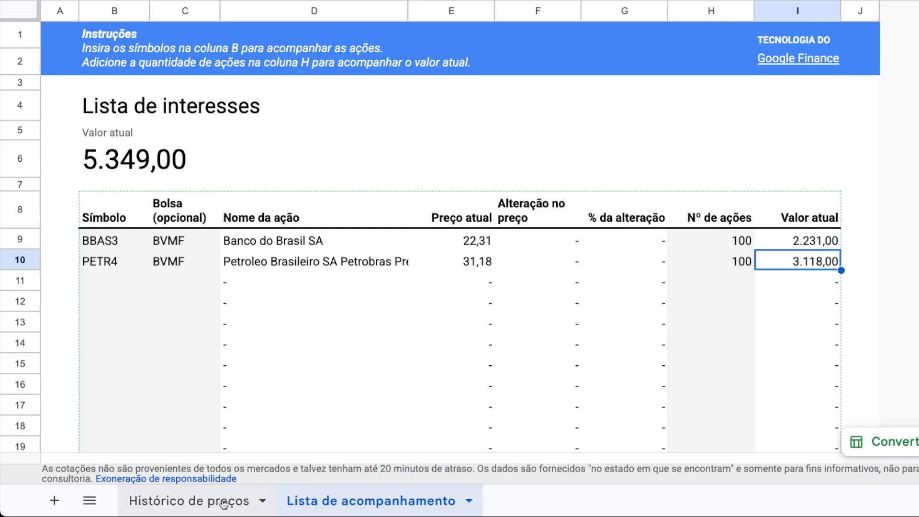
{"action": "left_click", "coordinate": [207, 501]}
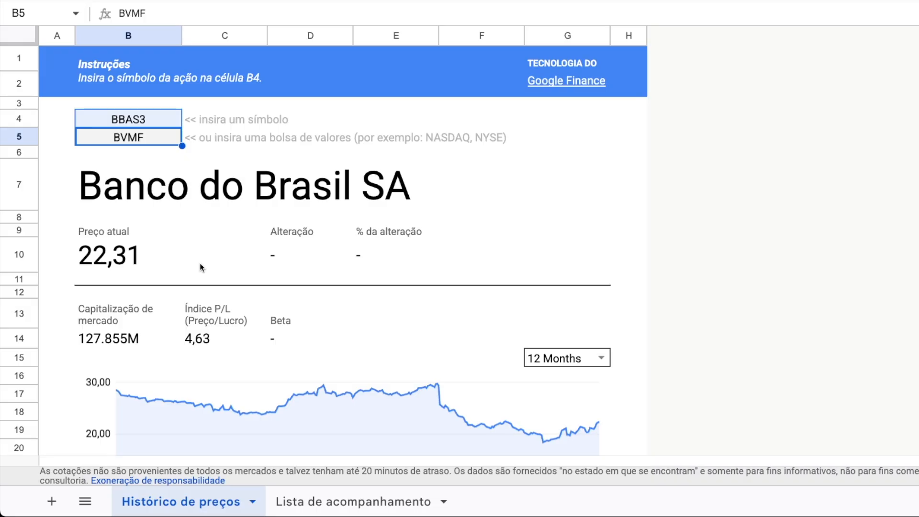
{"action": "left_click", "coordinate": [130, 263]}
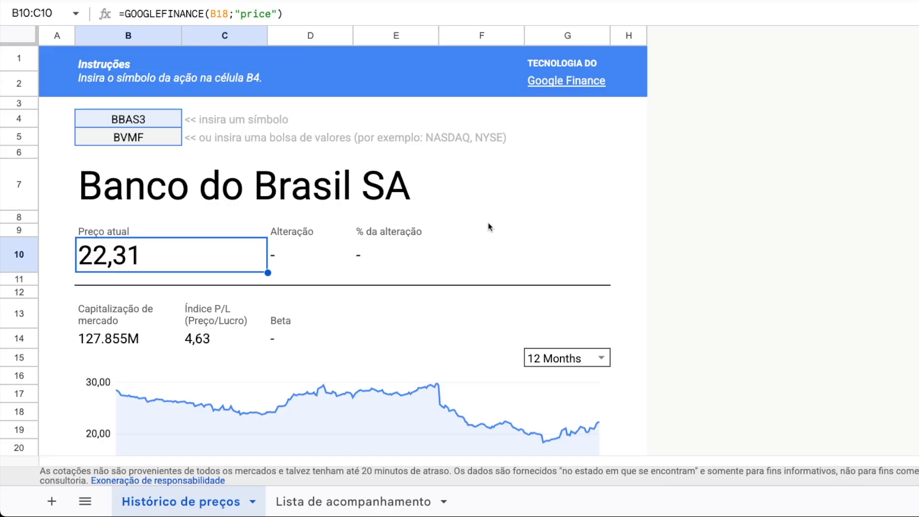
Set the price chart's period in cell G15 to 3 Months
{"action": "scroll", "coordinate": [487, 222], "scroll_direction": "down", "scroll_amount": 4}
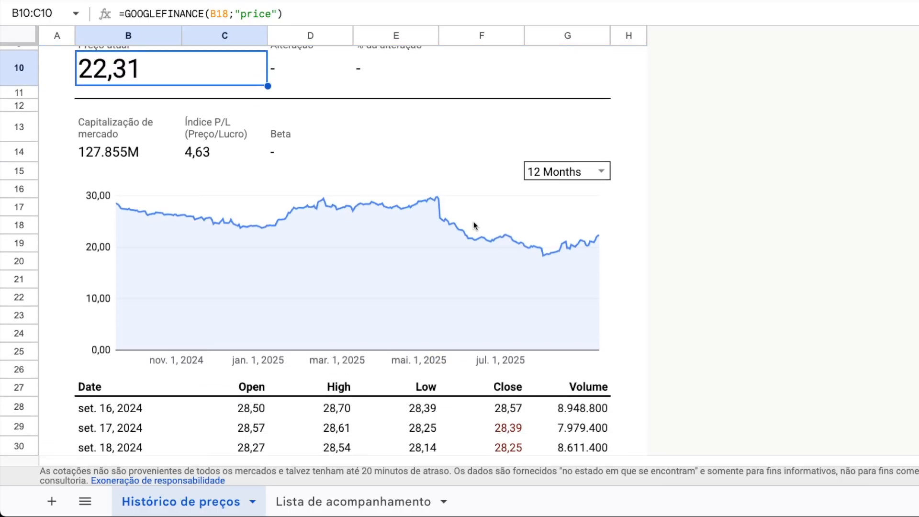
{"action": "left_click", "coordinate": [583, 175]}
{"action": "left_click", "coordinate": [598, 172]}
{"action": "left_click", "coordinate": [570, 216]}
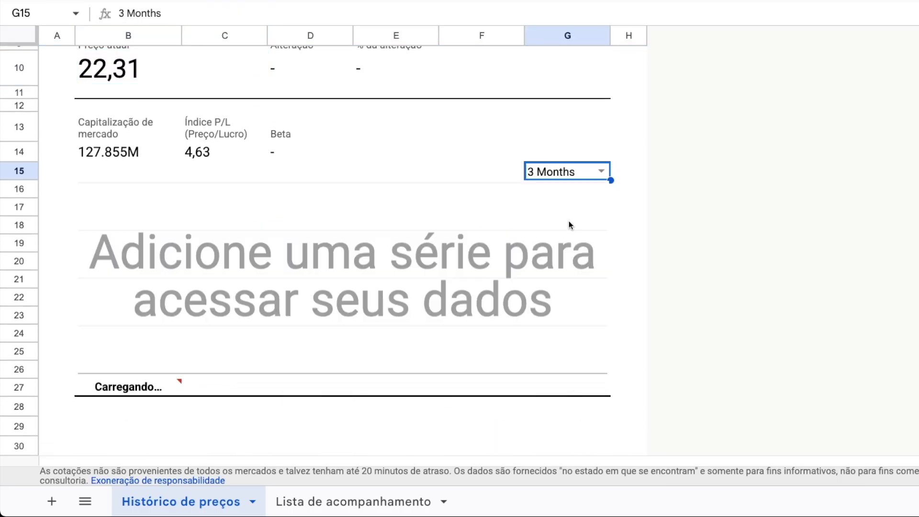
Examine the price history table and the GOOGLEFINANCE formula behind its Date header in cell B27
{"action": "scroll", "coordinate": [537, 212], "scroll_direction": "down", "scroll_amount": 6}
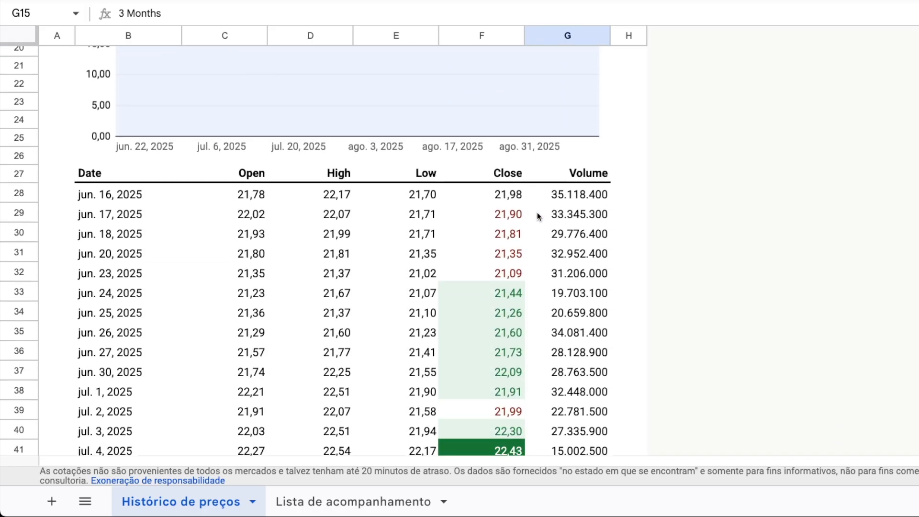
{"action": "left_click", "coordinate": [110, 138]}
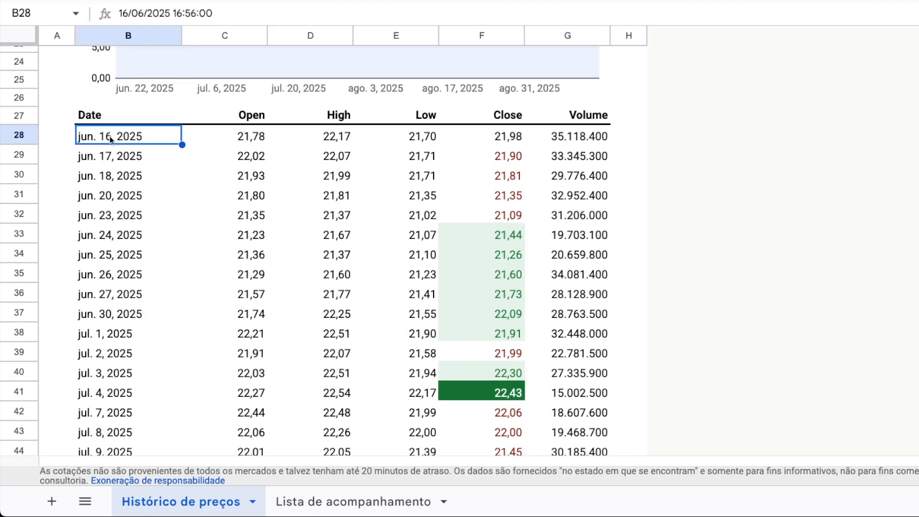
{"action": "left_click", "coordinate": [104, 119]}
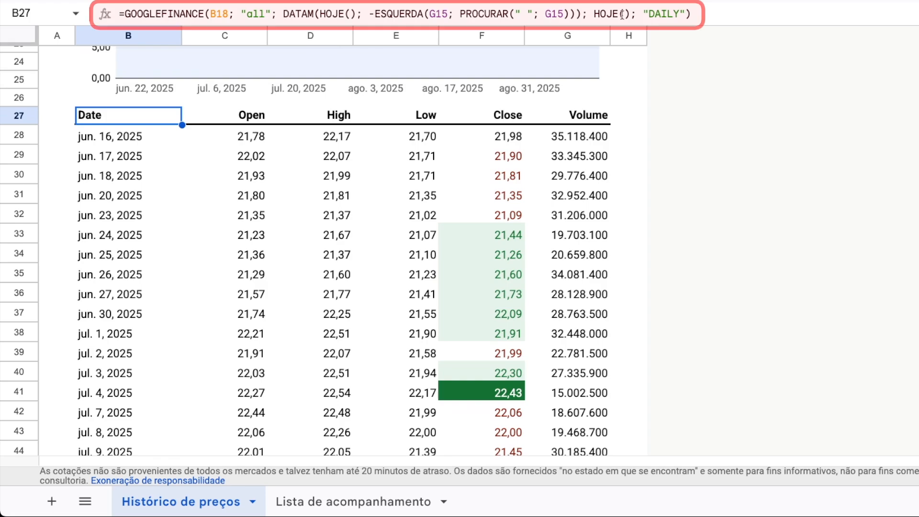
{"action": "scroll", "coordinate": [92, 99], "scroll_direction": "down", "scroll_amount": 1}
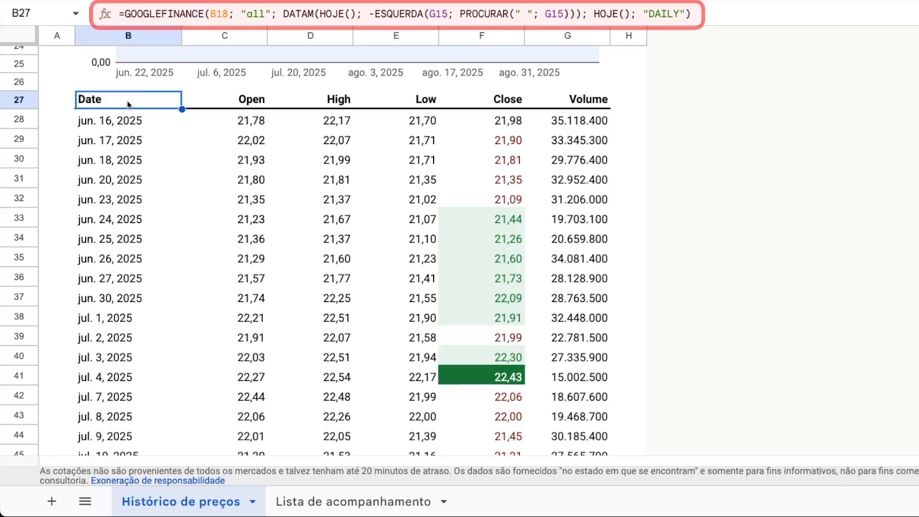
{"action": "scroll", "coordinate": [127, 104], "scroll_direction": "up", "scroll_amount": 8}
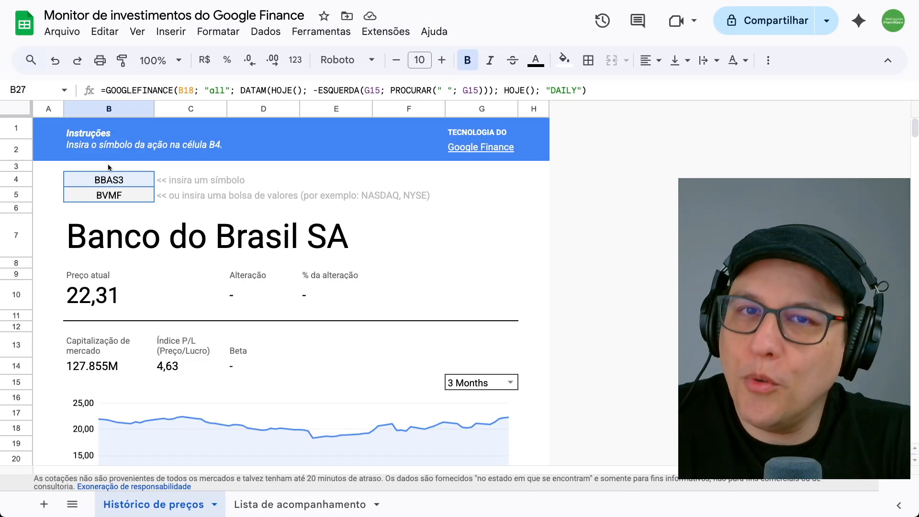